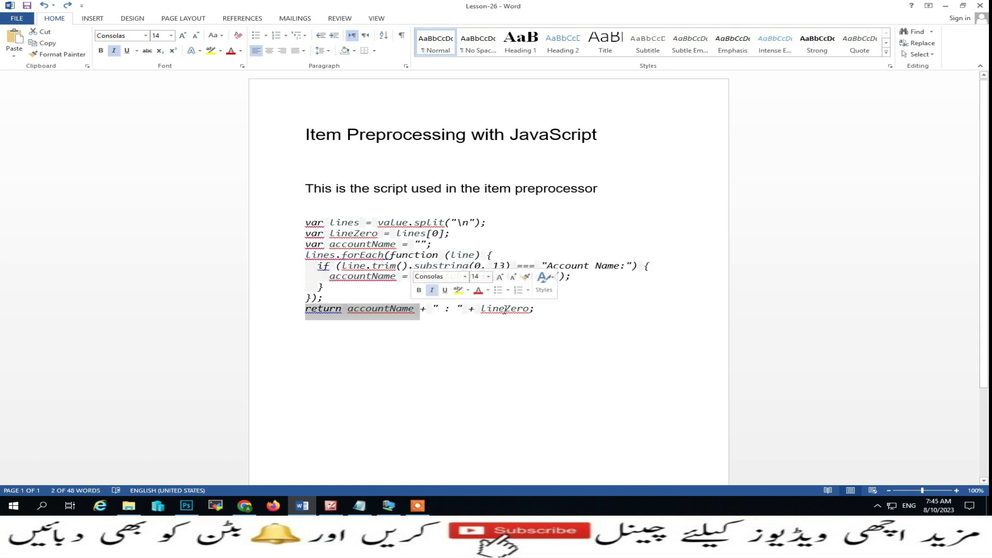
Step: Review the saved failed-logon event text, then bring the Chrome browser to the front
left_click(360, 505)
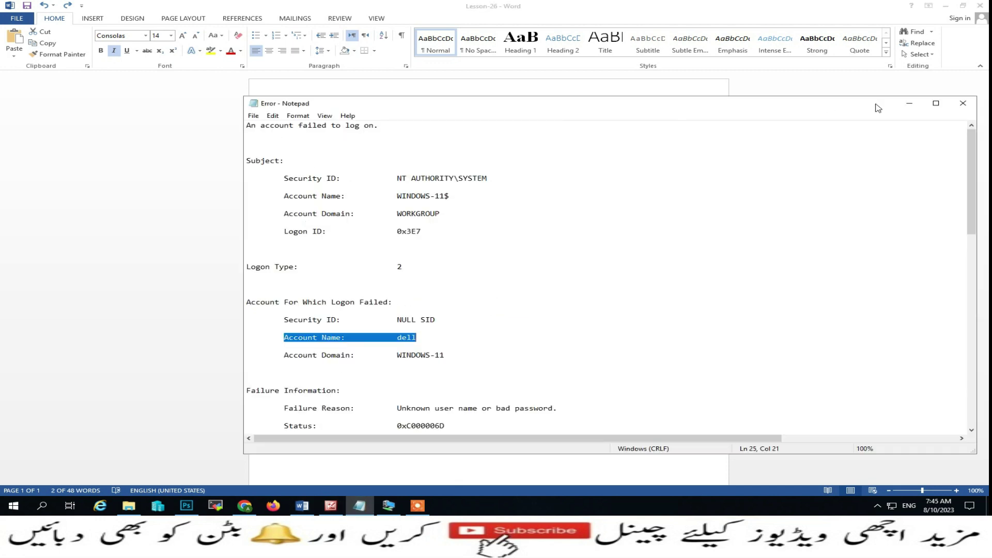
left_click(908, 103)
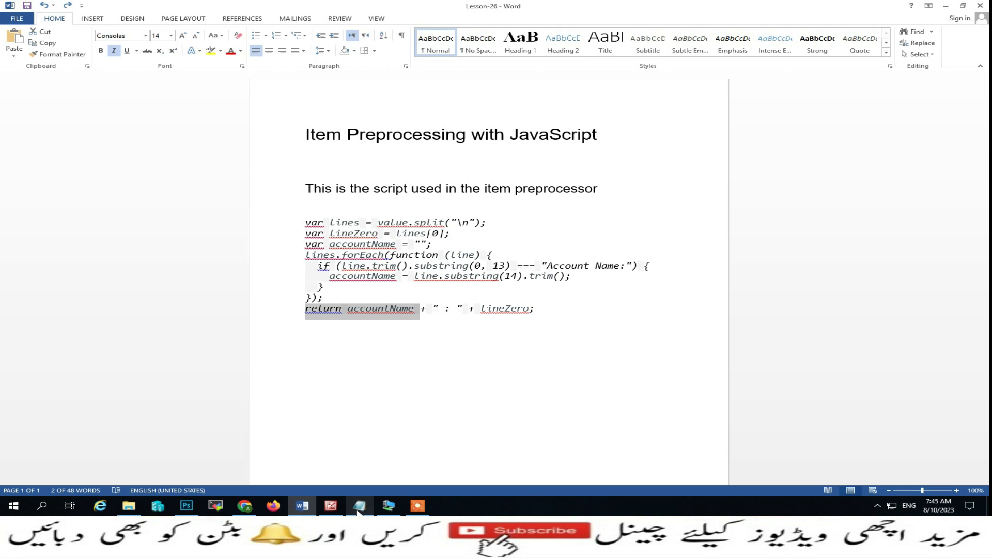
left_click(251, 506)
Step: Load the Zabbix web interface from its 192.168 address
left_click(183, 20)
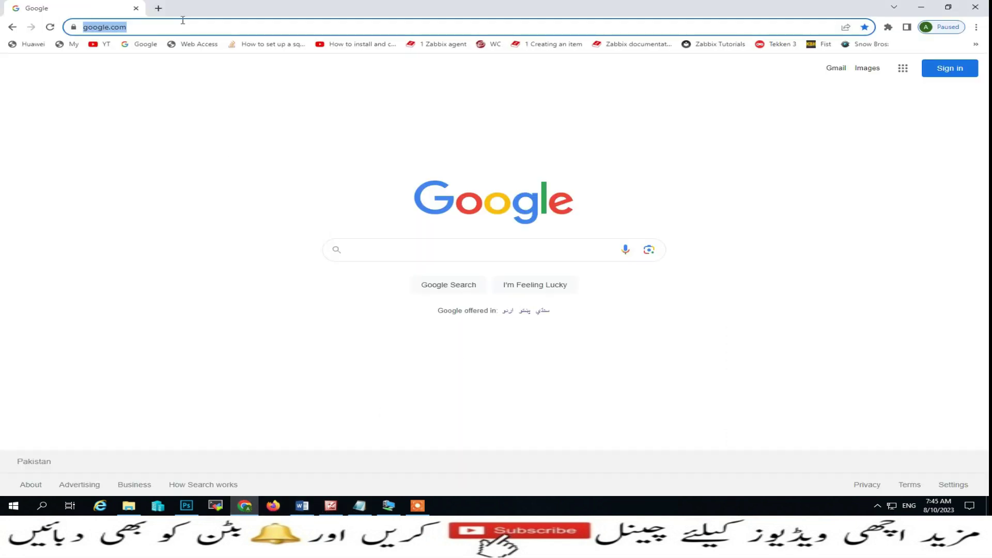
type("192.168.10.31/zabbix")
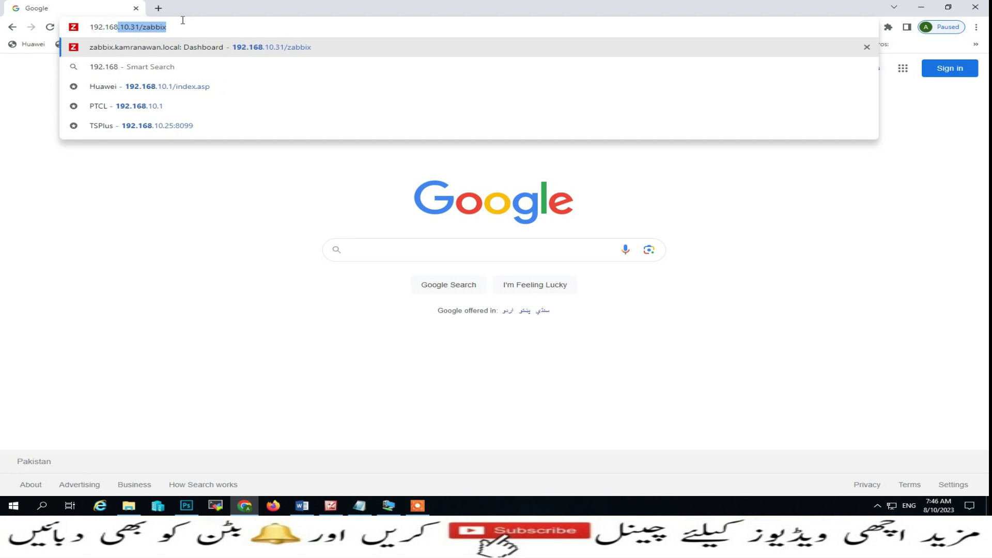
key("Return")
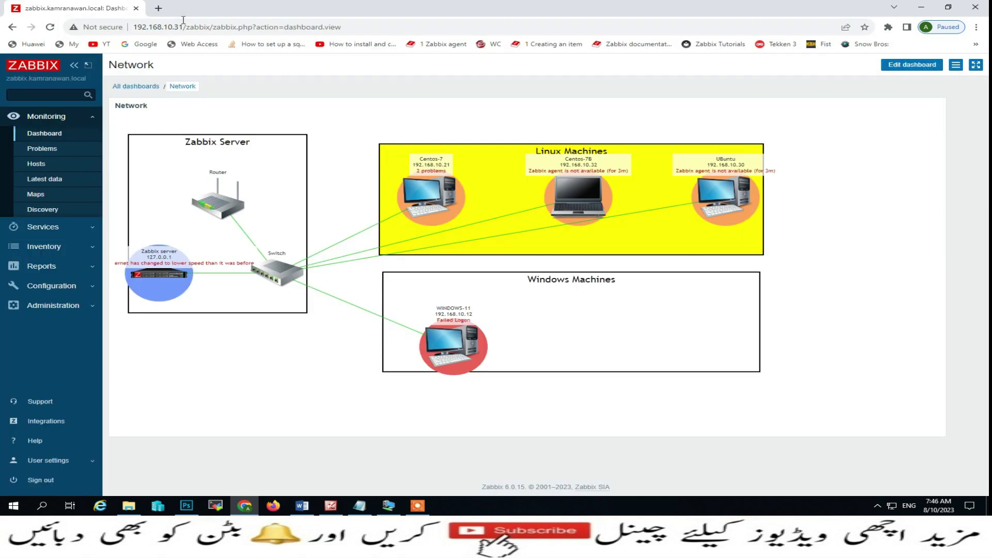
Step: Open the Failed Logon item from the Windows Basic template's item list
left_click(45, 283)
left_click(43, 229)
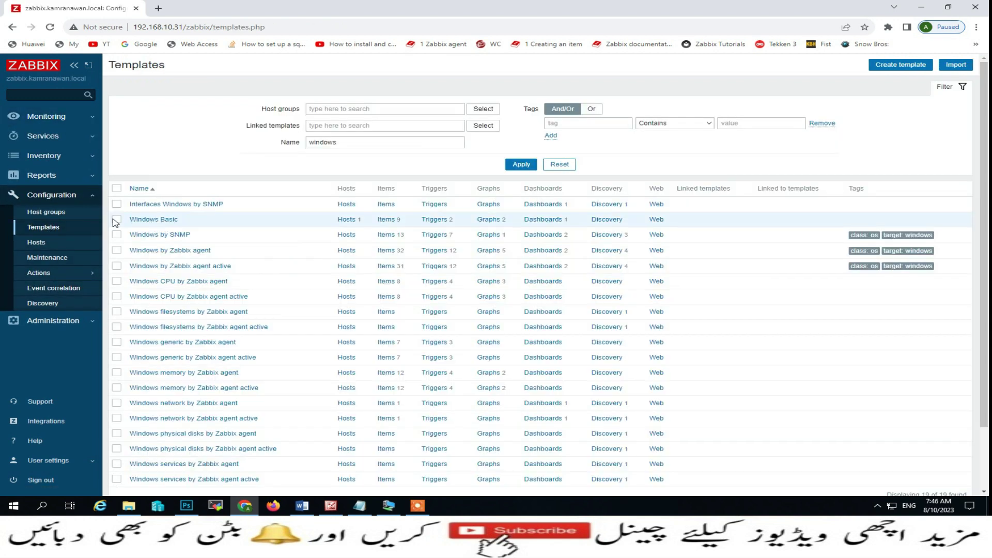
left_click(115, 219)
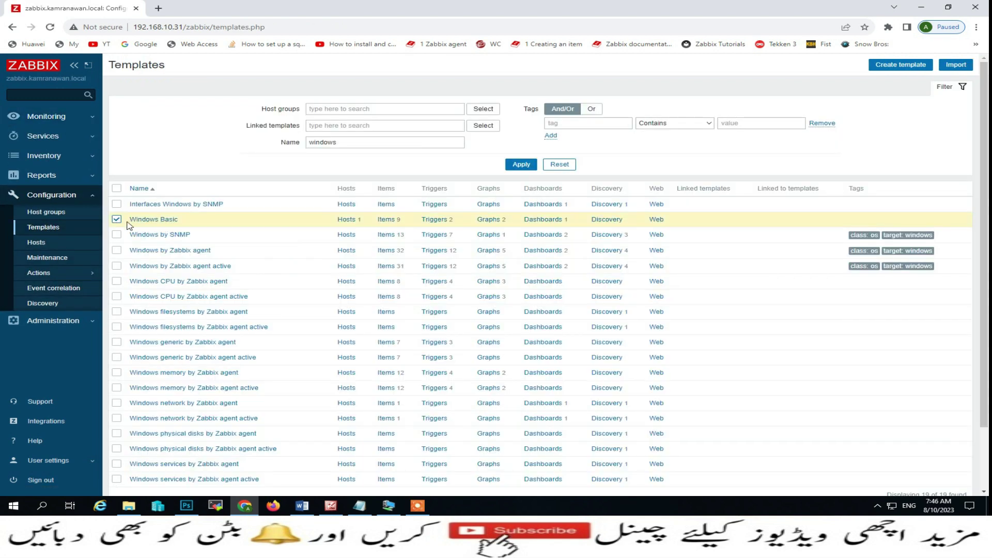
left_click(391, 222)
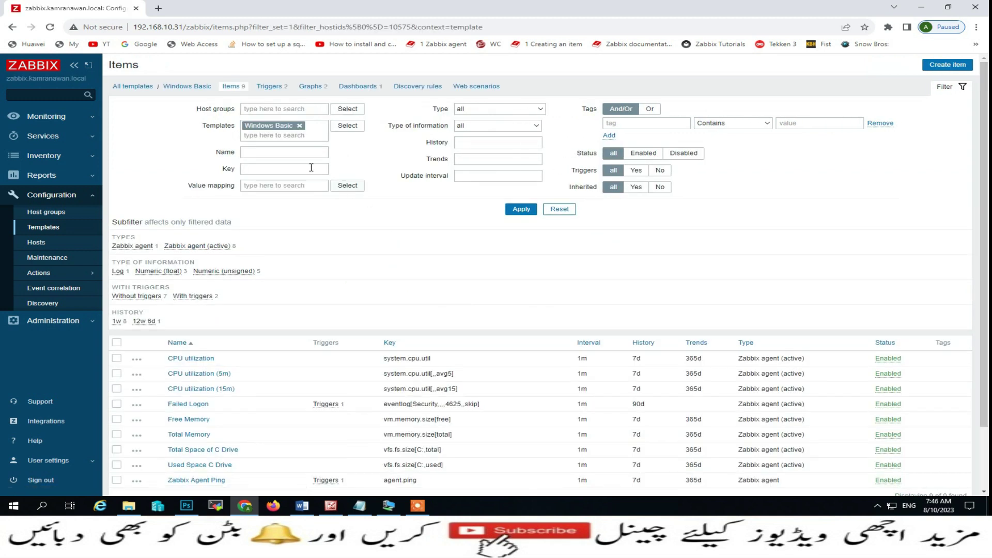
left_click(188, 406)
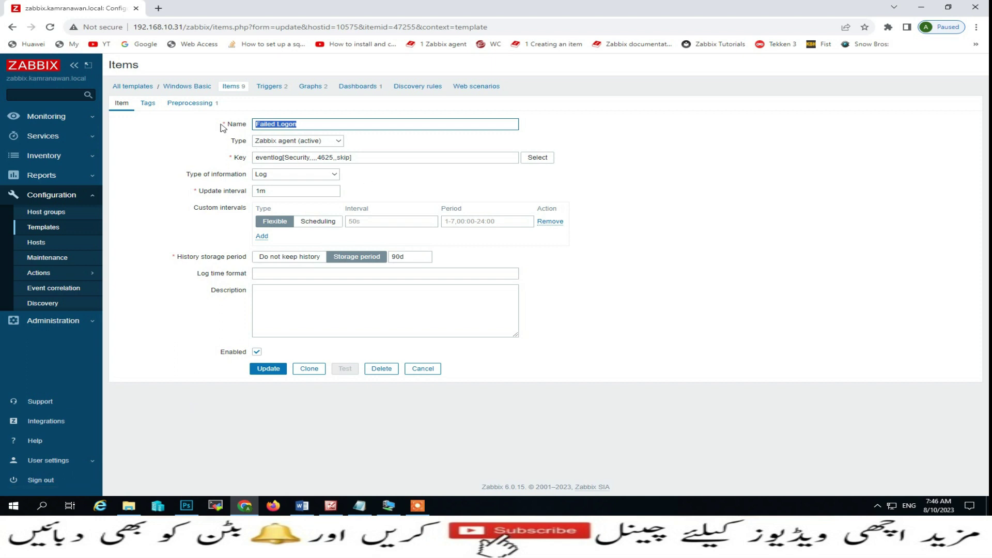
Step: Replace the item's Regular expression preprocessing step with a new JavaScript step
left_click(189, 104)
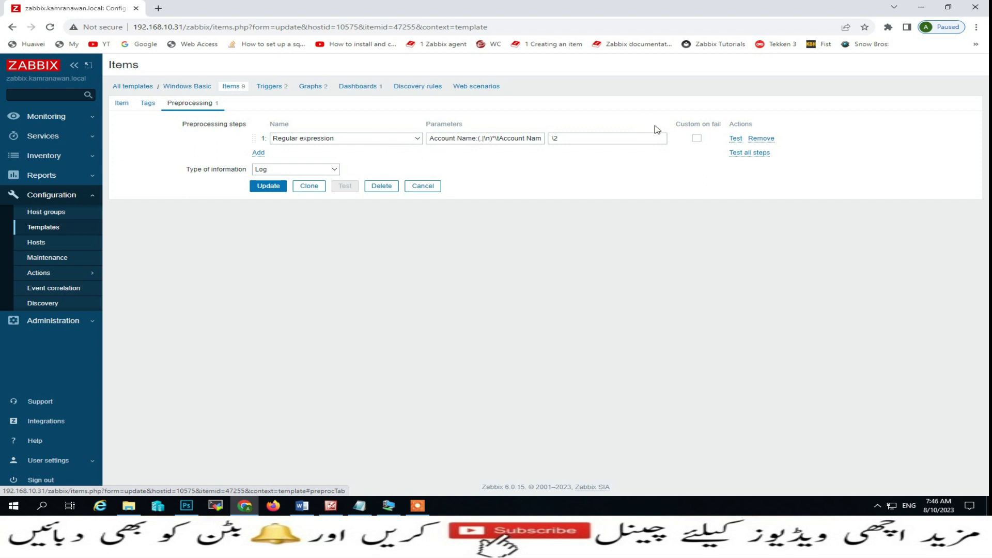
left_click(759, 139)
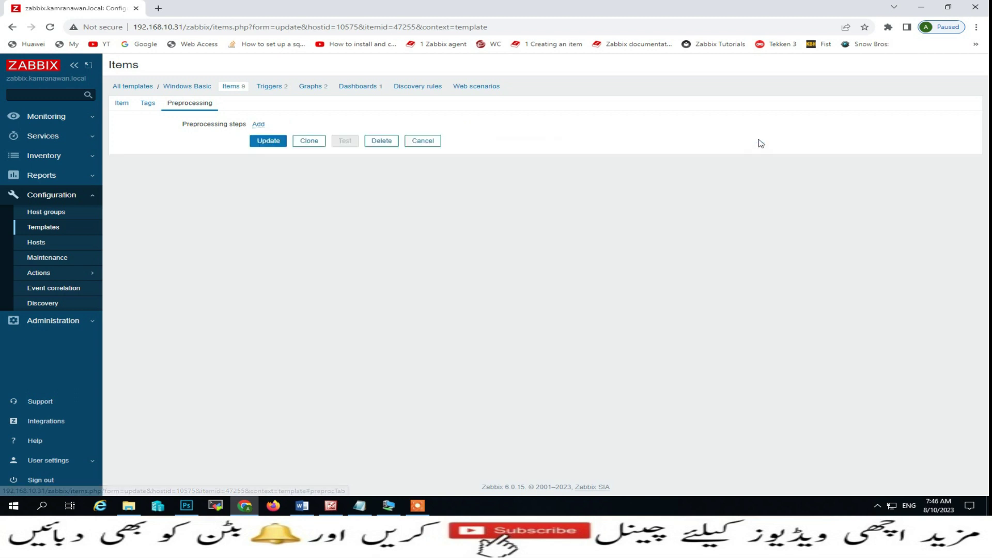
left_click(258, 125)
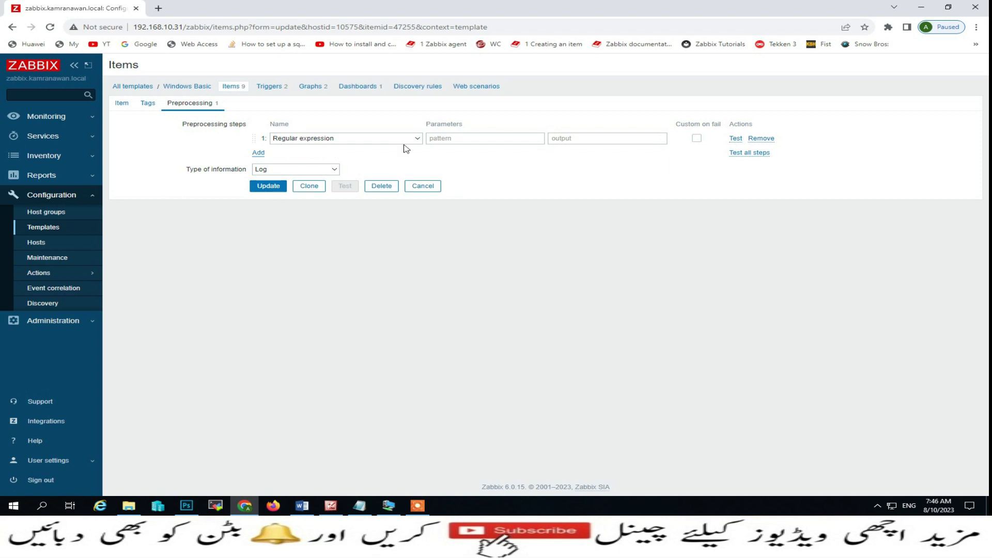
left_click(420, 140)
scroll(393, 186, "down", 1)
scroll(390, 191, "down", 1)
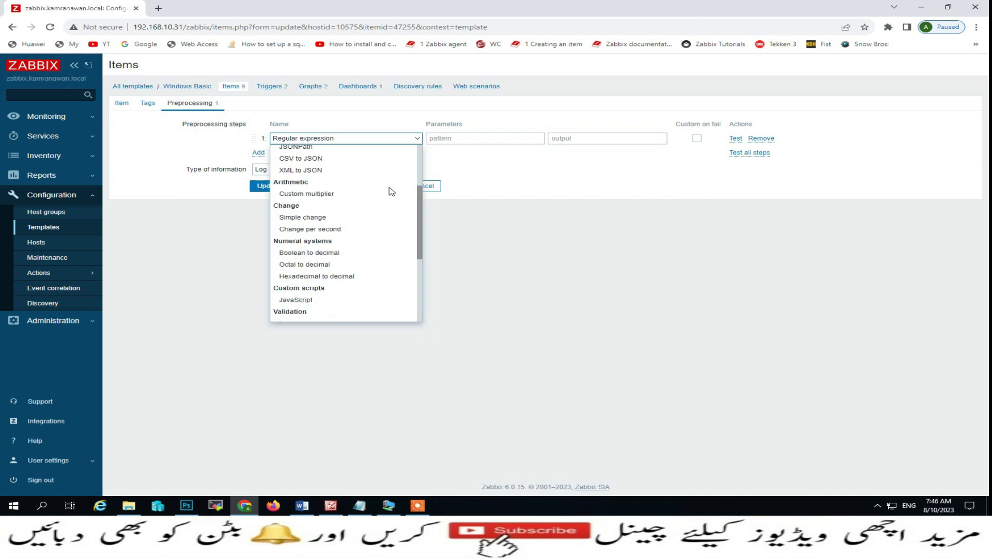
scroll(390, 191, "down", 1)
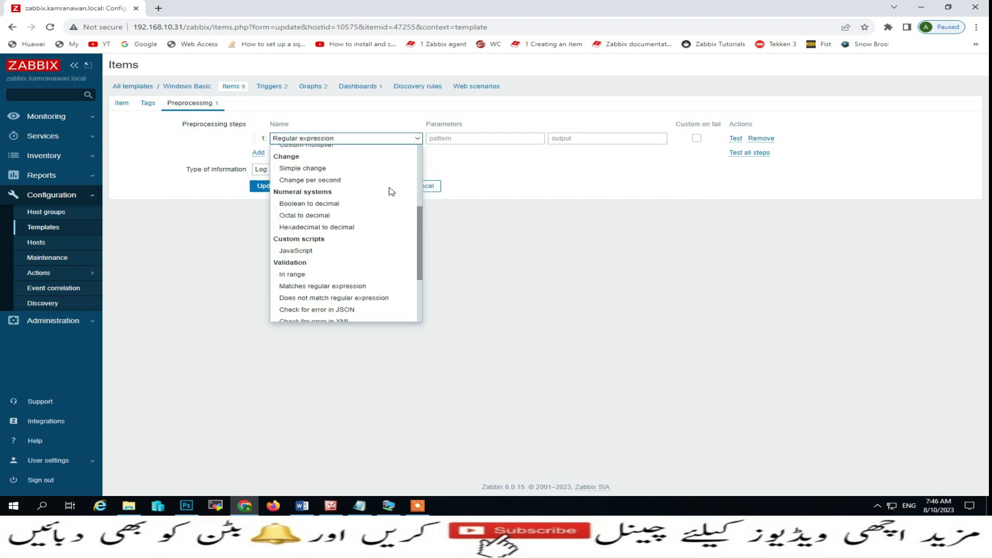
left_click(295, 250)
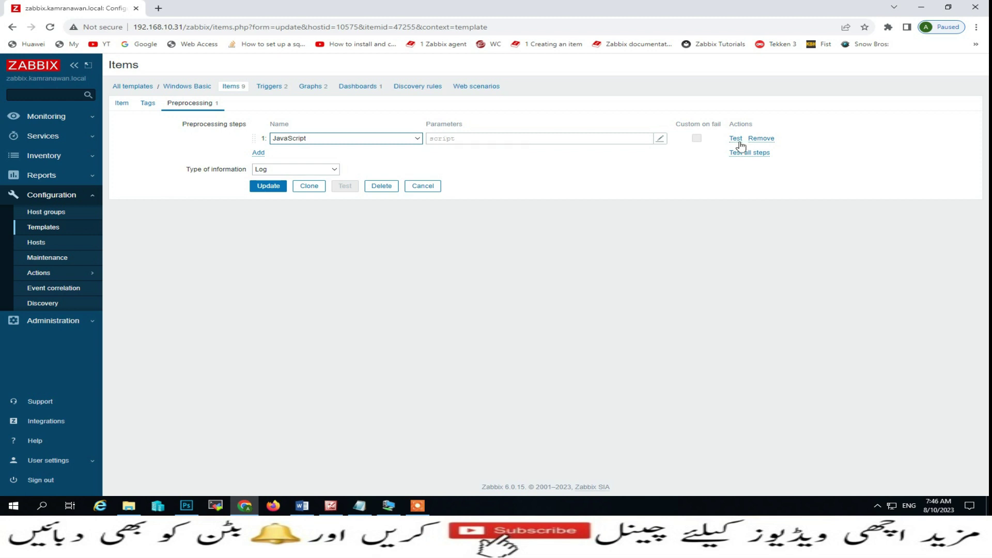
Step: Copy the nine-line account-name script from the Word document
left_click(305, 507)
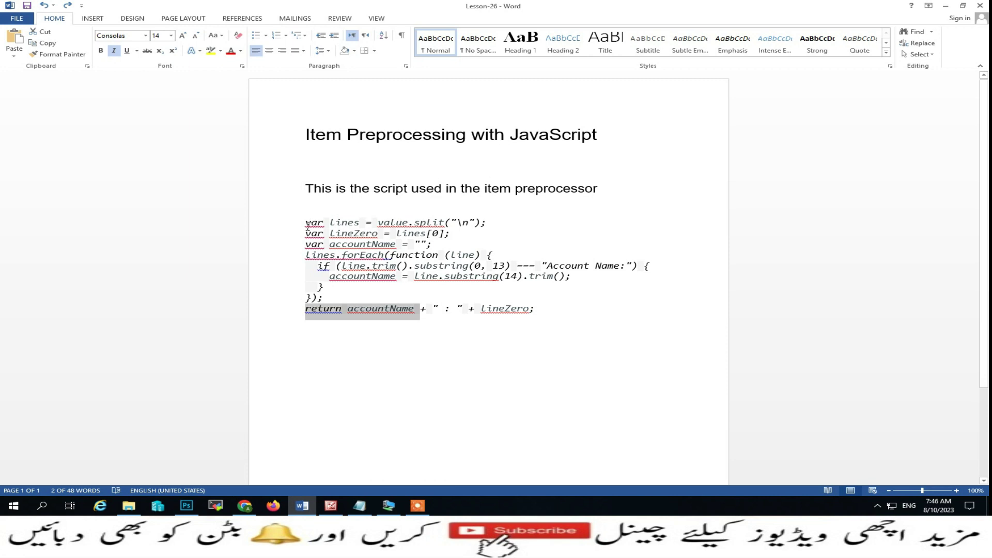
left_click_drag(306, 227, 556, 310)
key("ctrl+c")
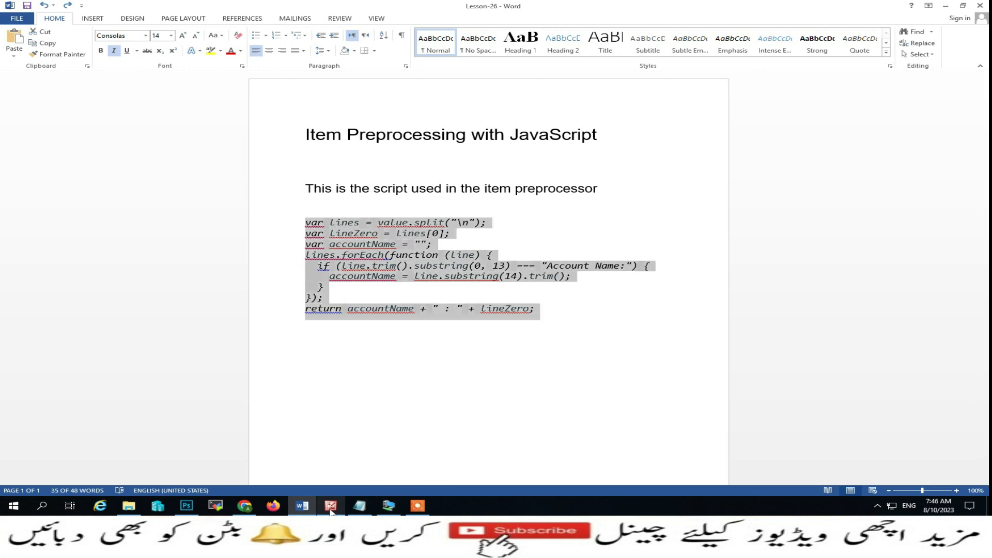
left_click(245, 505)
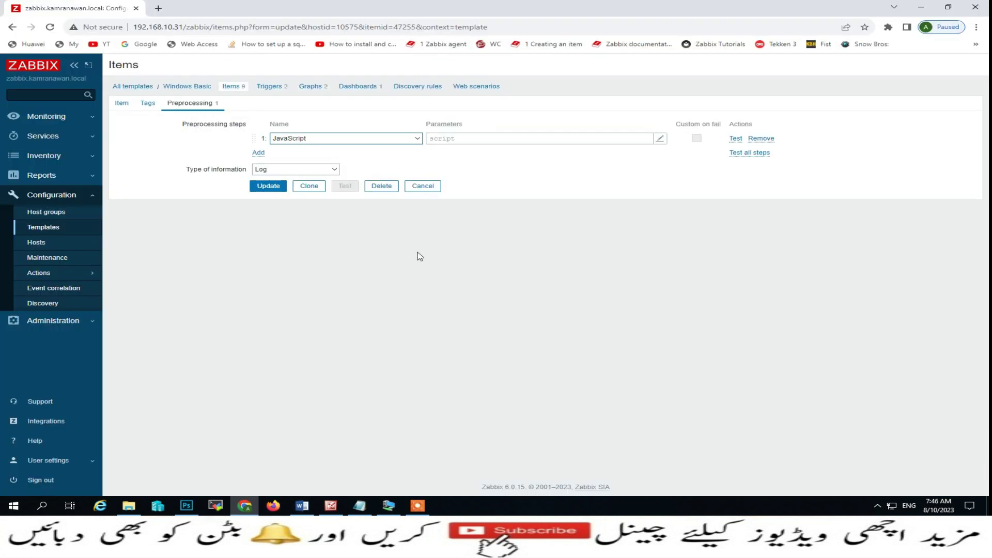
Step: Paste the nine-line script into the JavaScript step, trim the blank last line, and apply it
left_click(659, 138)
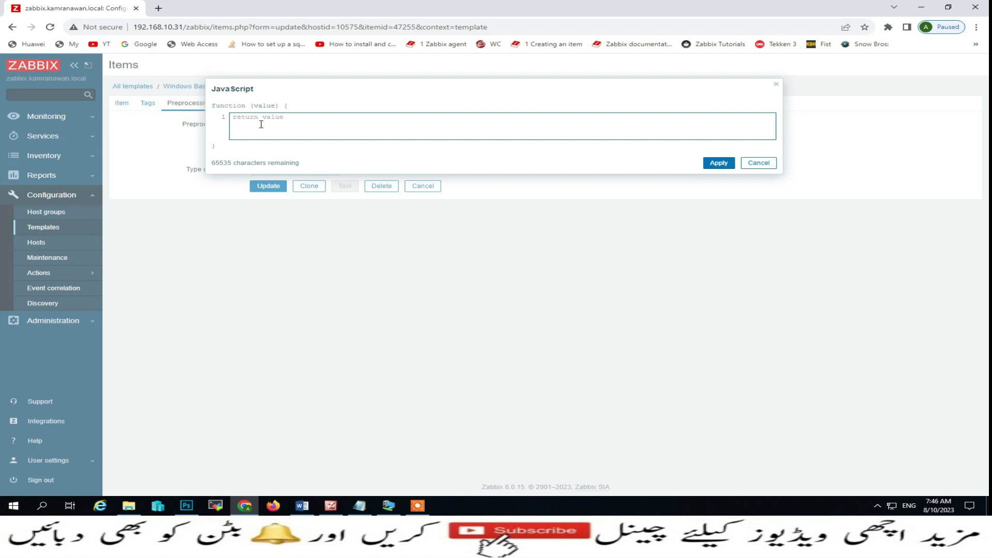
key("ctrl+v")
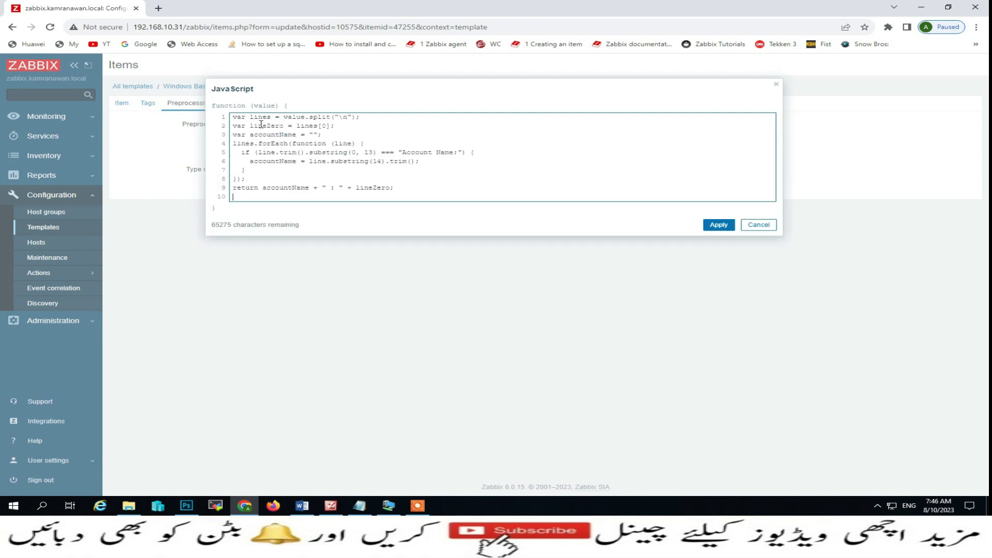
key("BackSpace")
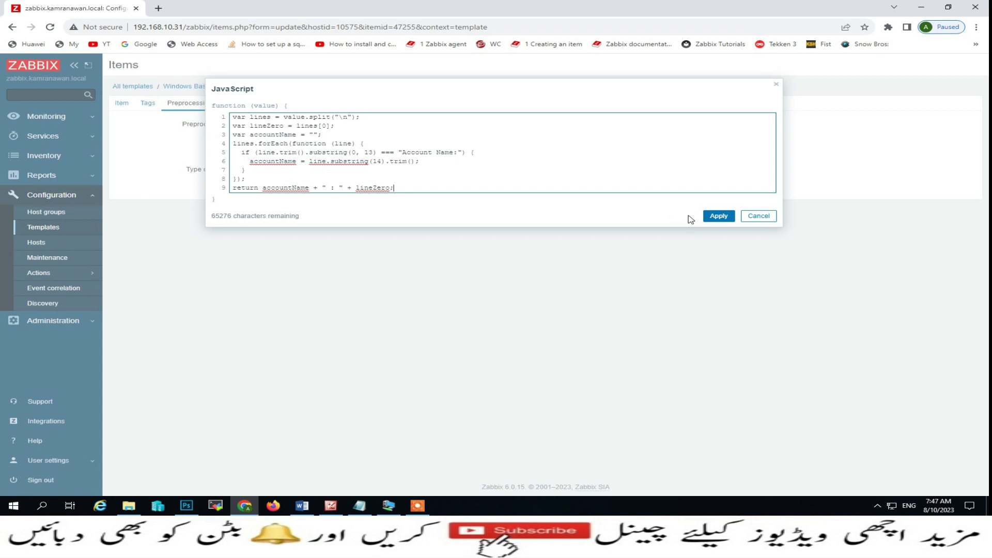
left_click(718, 217)
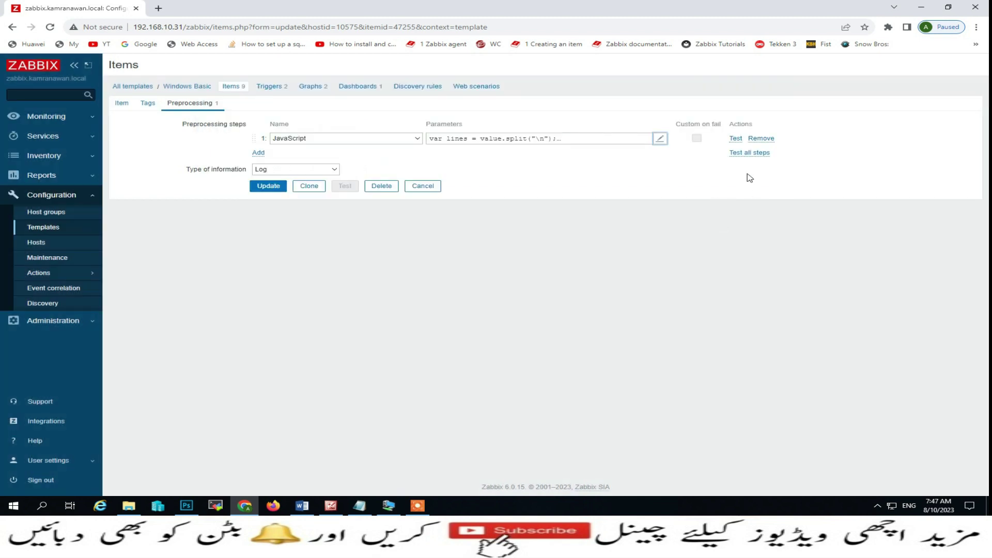
Step: Open the preprocessing test and copy the full failed-logon event text from Notepad
left_click(735, 139)
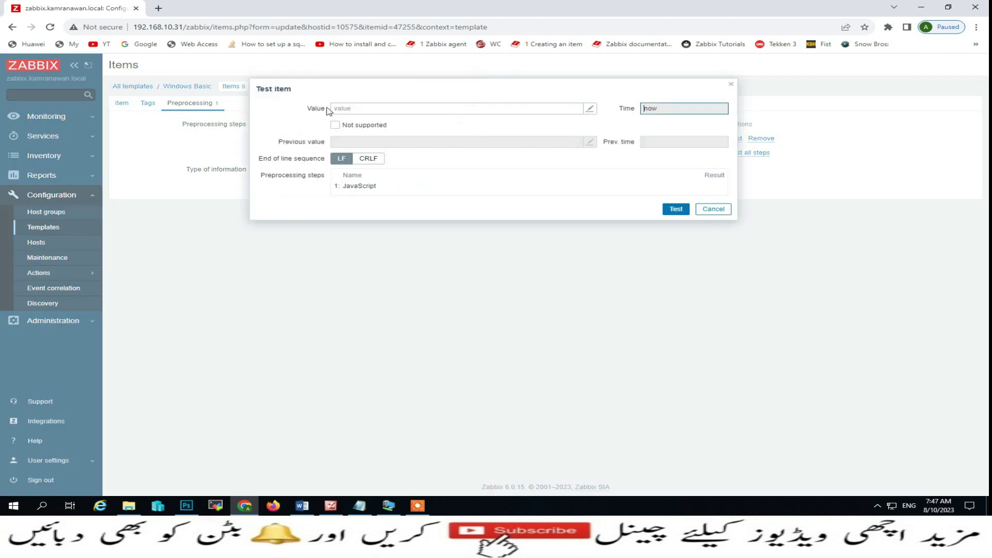
left_click(360, 510)
left_click(328, 180)
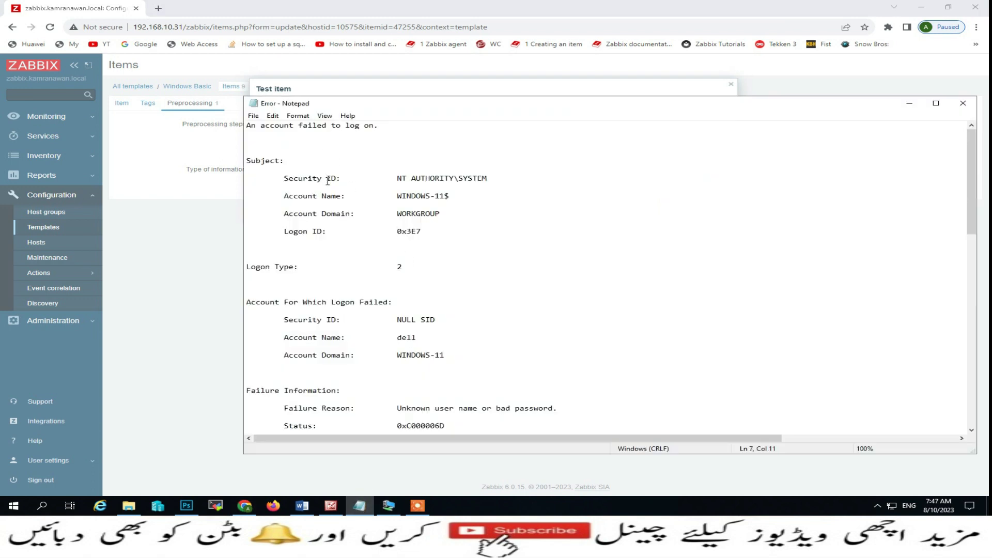
key("ctrl+a")
key("ctrl+c")
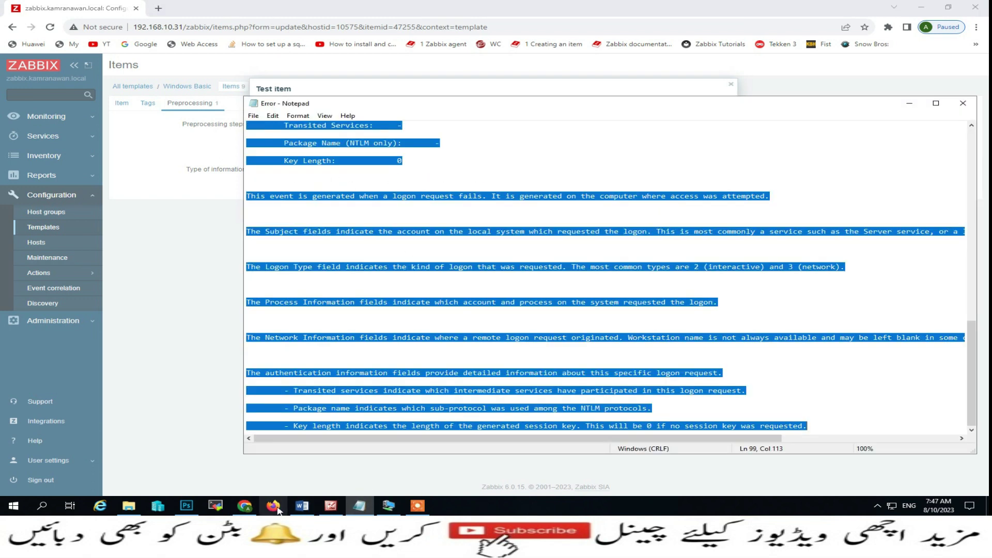
left_click(525, 89)
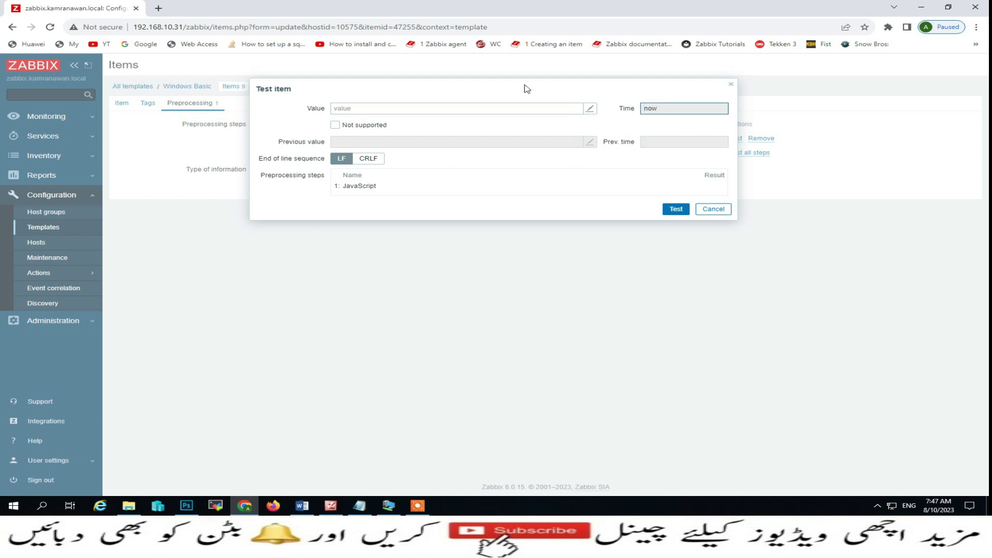
Step: Test the JavaScript step on the pasted event, getting the account name plus the failure message
left_click(589, 109)
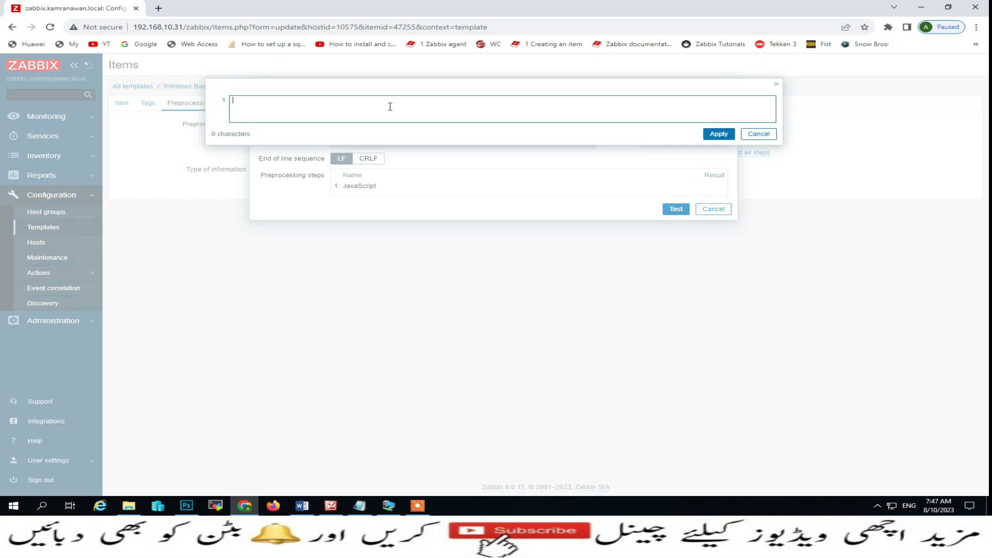
key("ctrl+v")
scroll(413, 155, "up", 12)
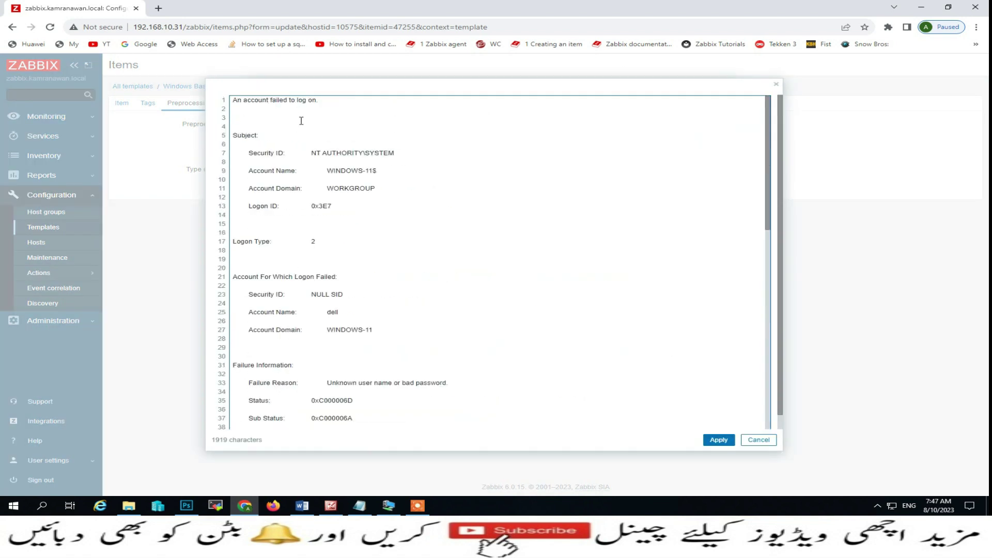
left_click(719, 440)
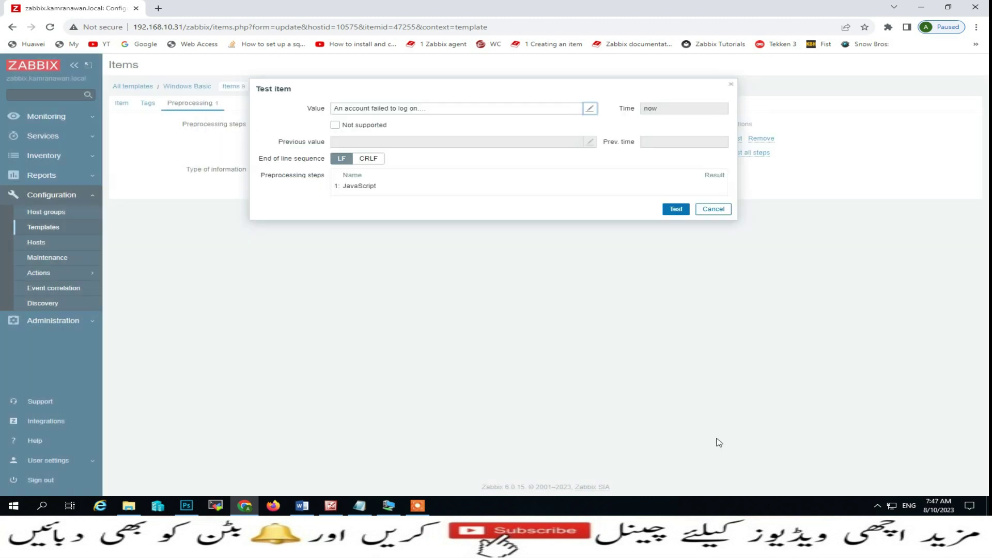
left_click(675, 209)
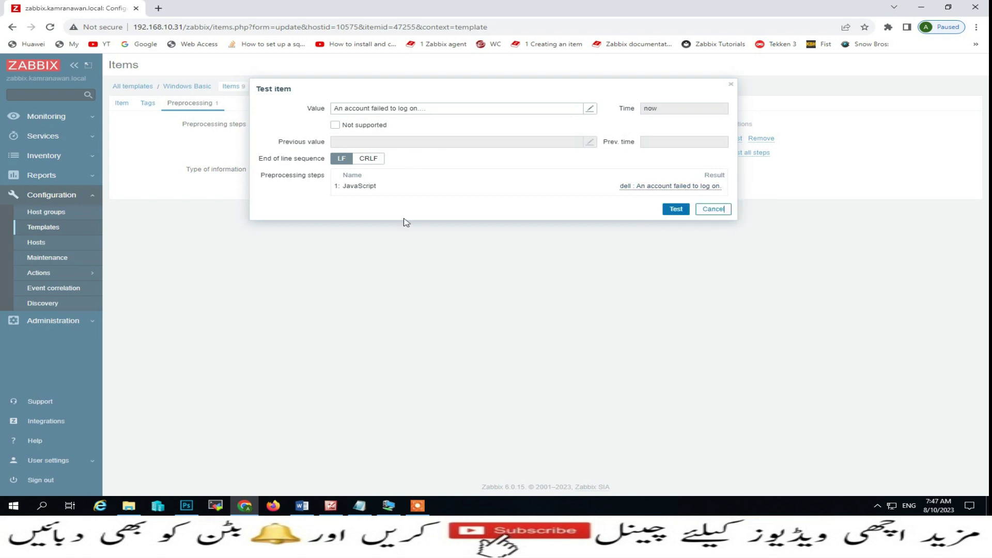
left_click(728, 214)
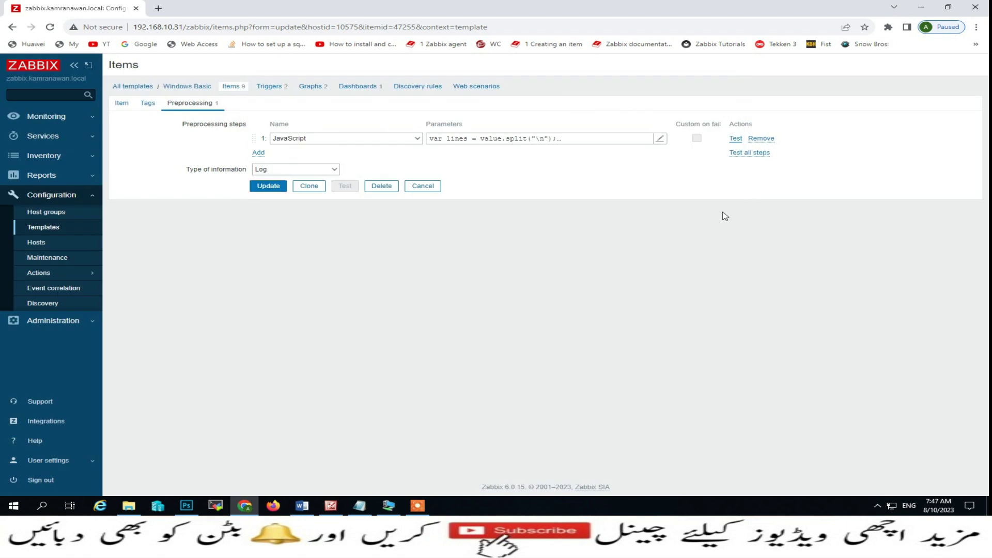
Step: Save the updated Failed Logon item and go to Monitoring > Latest data
left_click(260, 190)
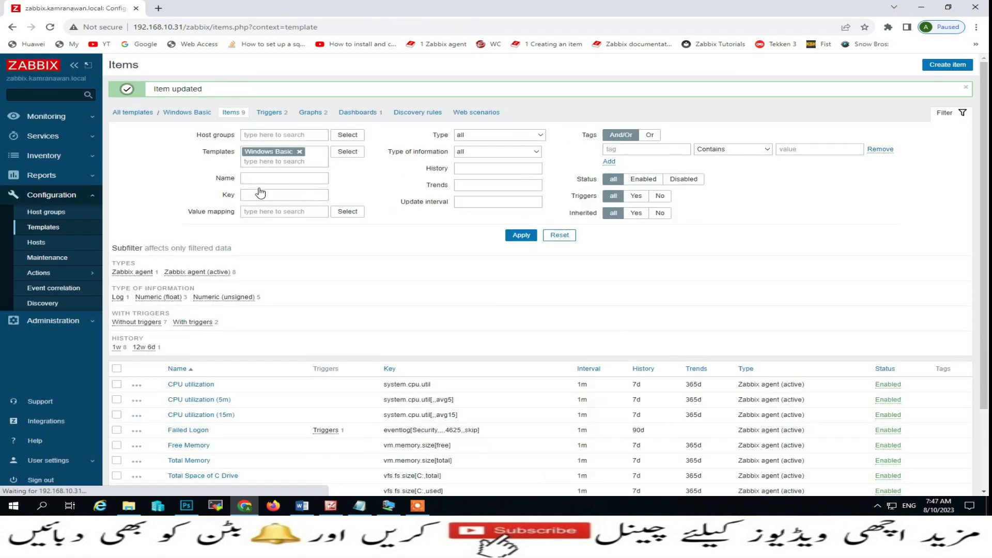
left_click(46, 122)
left_click(42, 179)
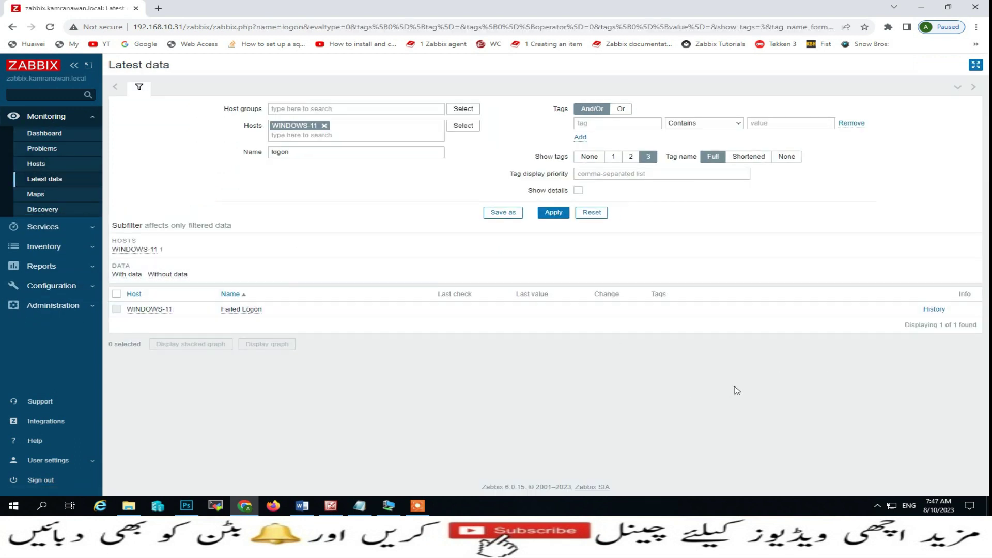
Step: Browse the WINDOWS-11 Failed Logon history, then return to Latest data
left_click(933, 309)
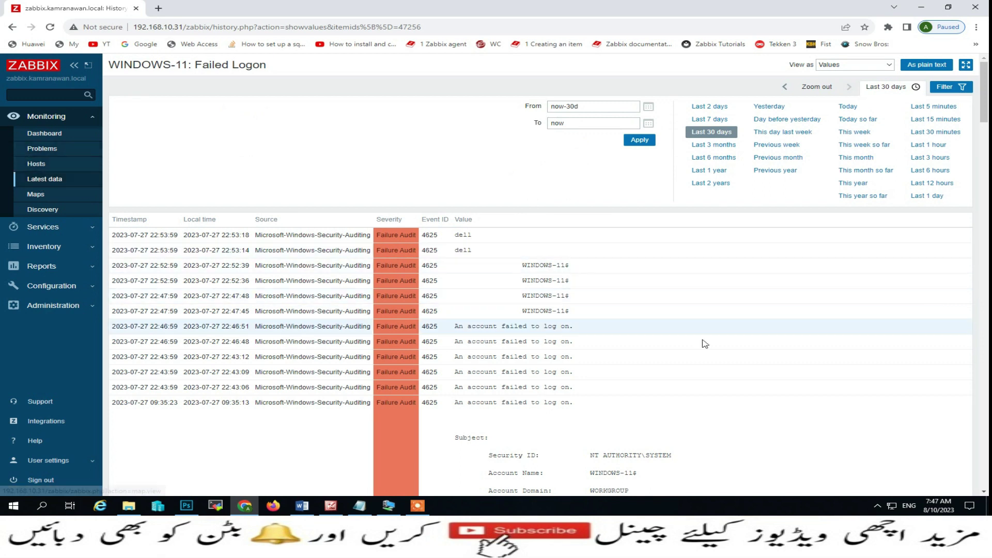
scroll(699, 345, "down", 7)
scroll(650, 355, "down", 4)
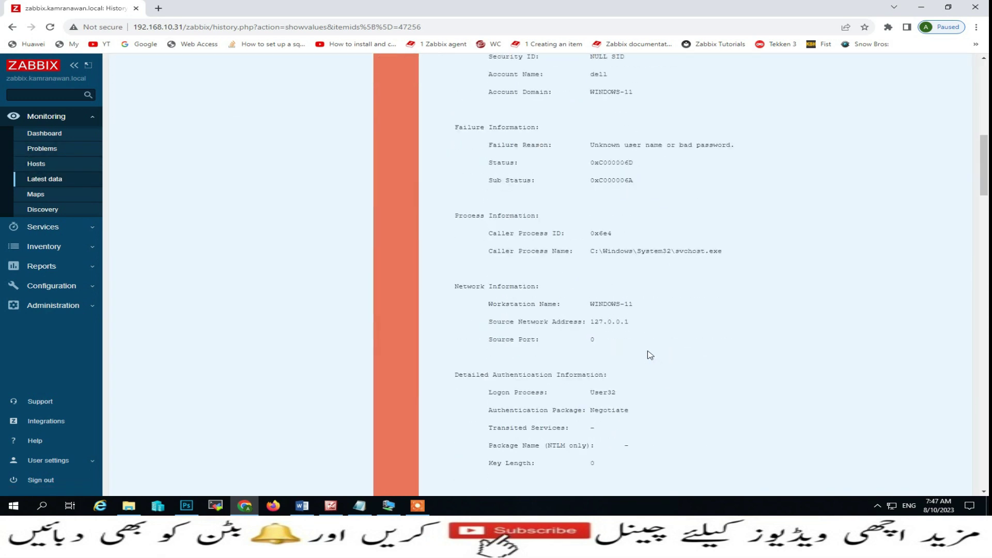
scroll(650, 355, "down", 6)
scroll(650, 355, "up", 15)
scroll(651, 355, "up", 2)
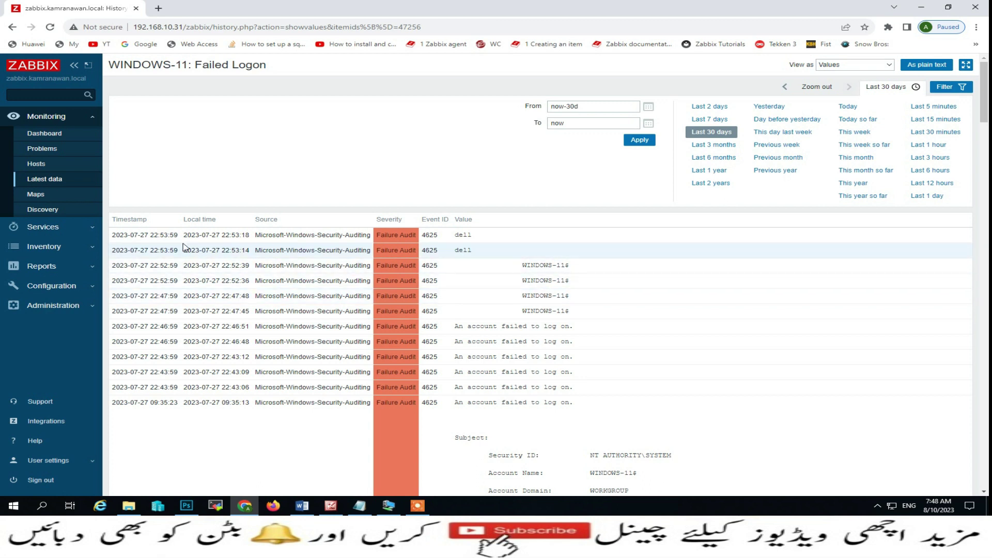
left_click(46, 178)
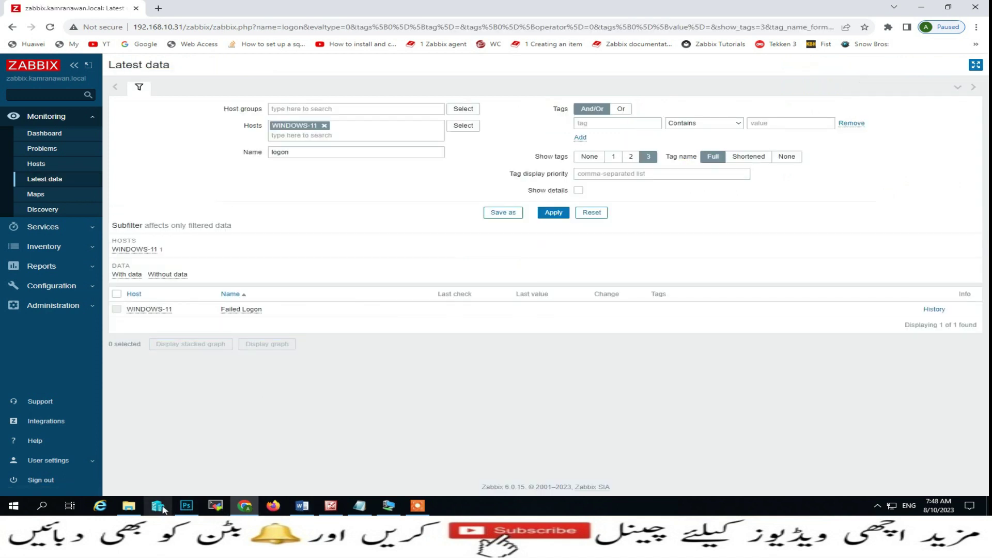
Step: Attempt a sign-in on the Windows 11 VM as another user with a wrong password
left_click(388, 506)
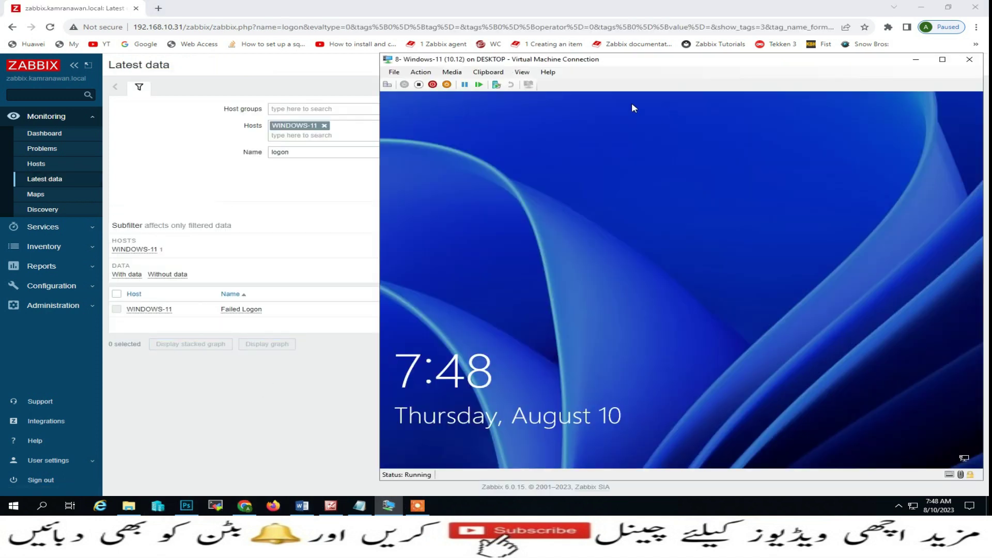
left_click(394, 86)
left_click(650, 316)
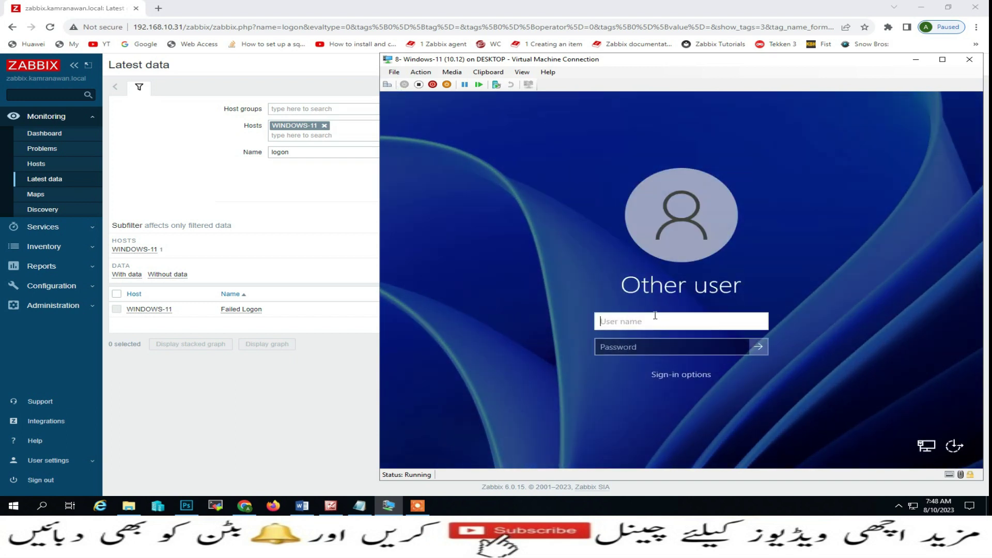
type("de")
key("Tab")
type("p")
key("Return")
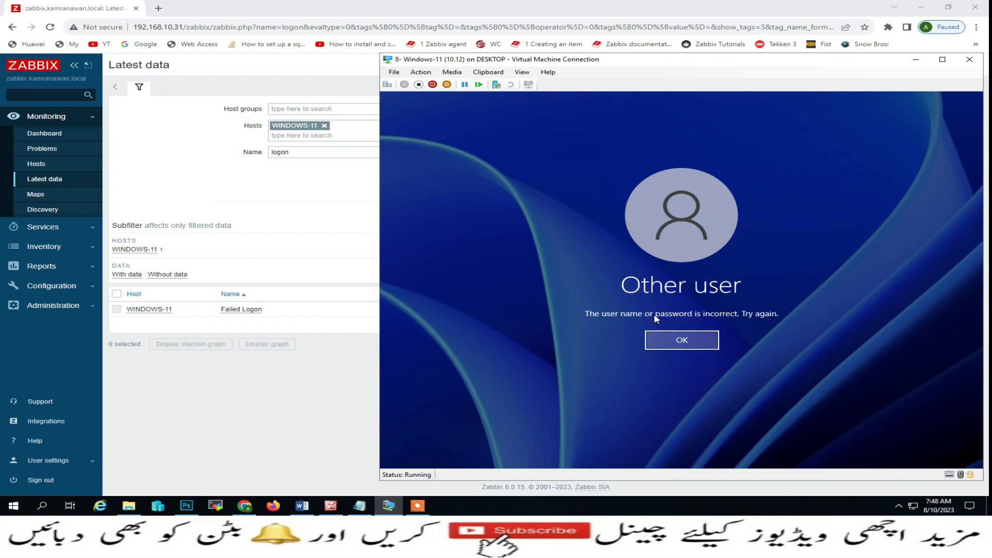
Step: Retry with another wrong password, dismiss the errors, and minimize the VM window
key("Return")
type("123")
key("Return")
key("Return")
type("p123")
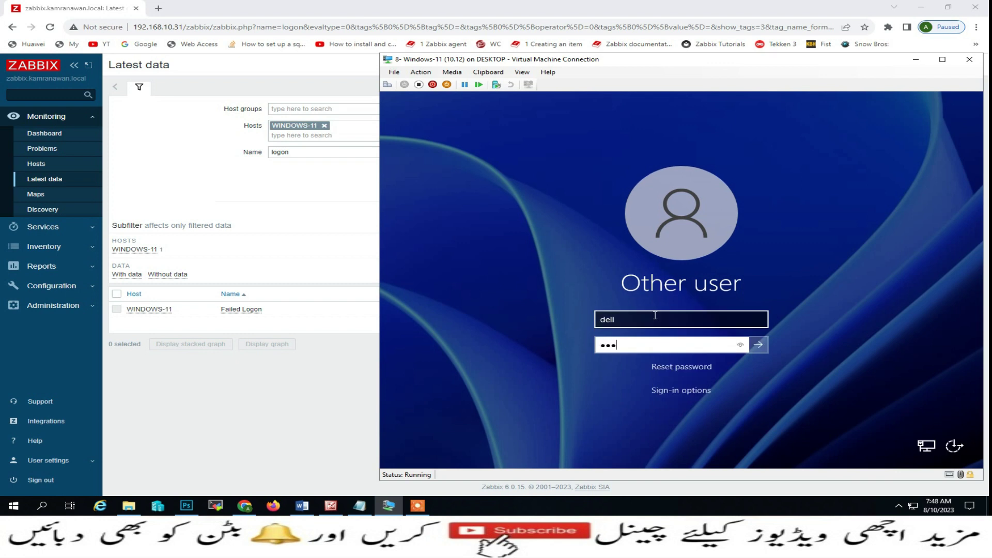
key("Return")
key("Return")
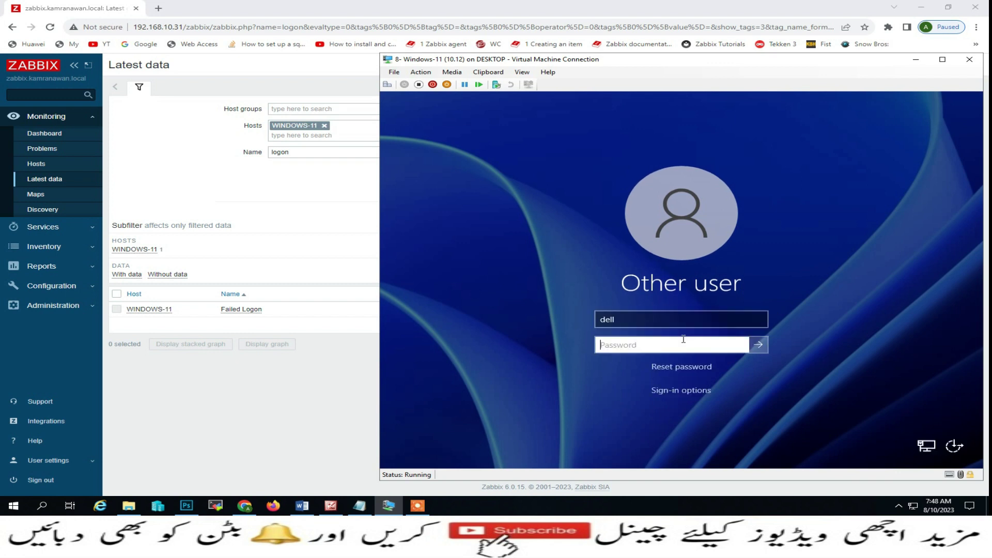
left_click(915, 60)
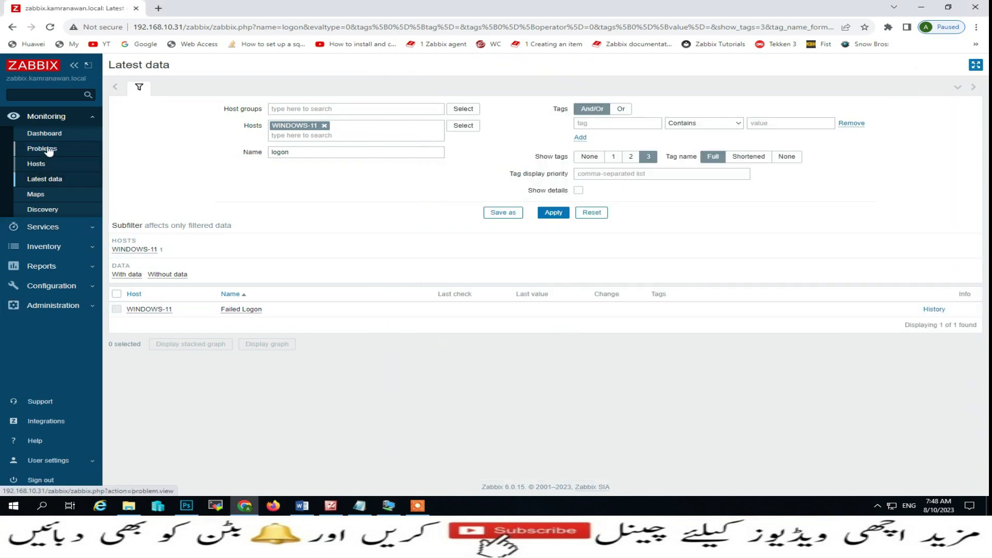
Step: Refresh Latest data and view Failed Logon history for the last 5 minutes, reloading for new entries
left_click(40, 182)
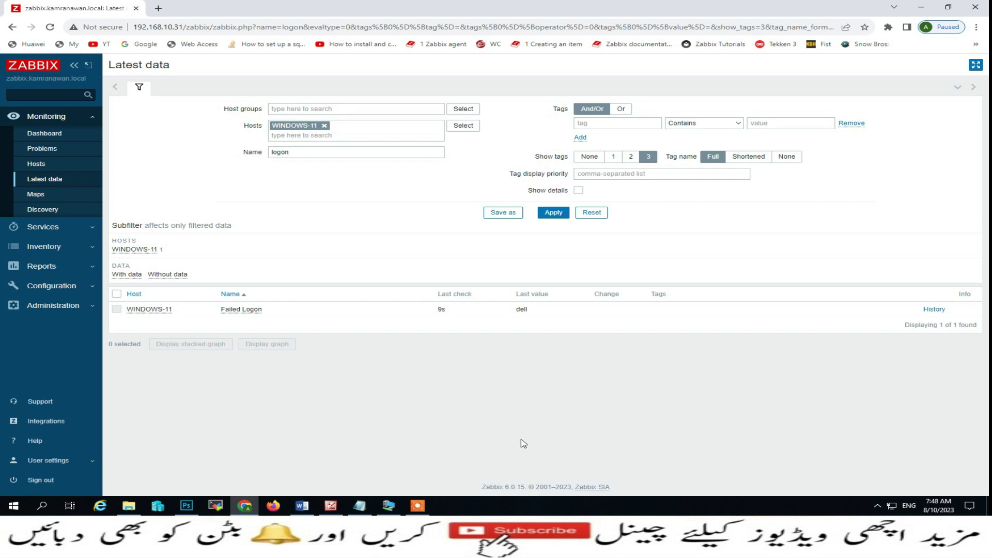
left_click(934, 310)
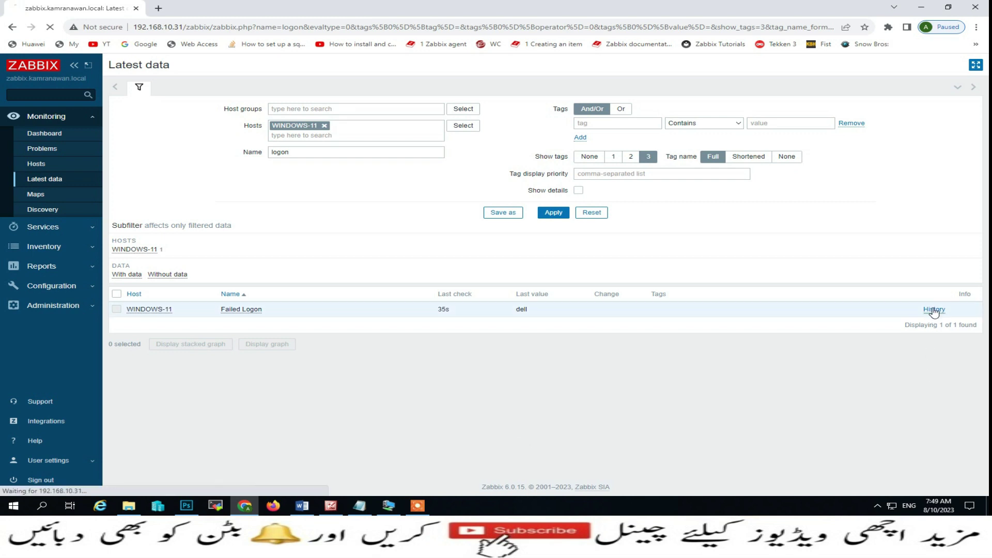
left_click(945, 109)
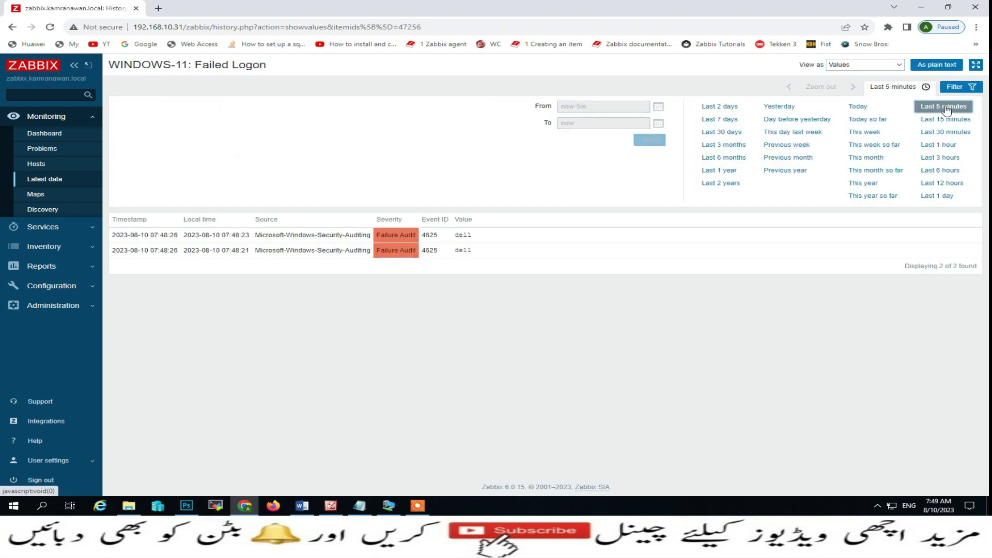
left_click(47, 28)
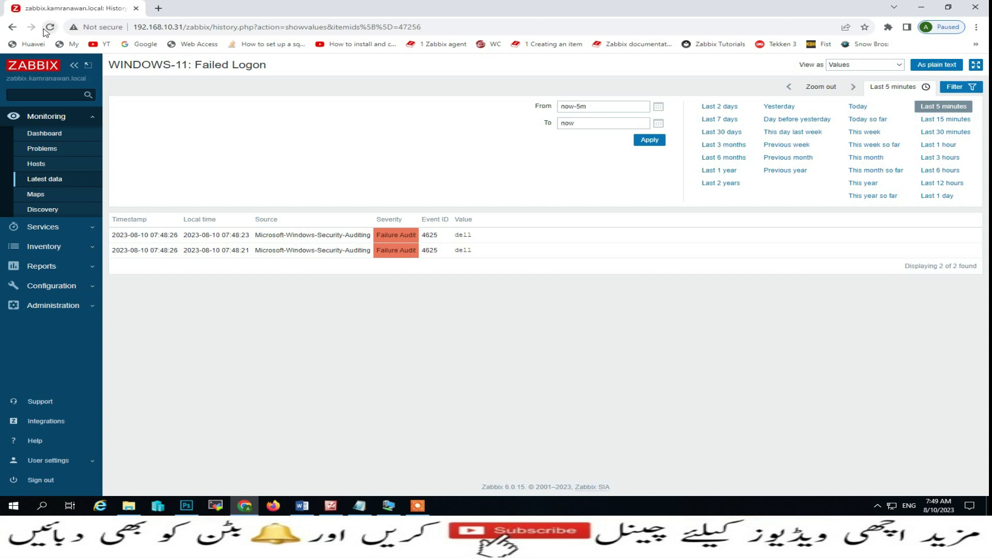
left_click(47, 29)
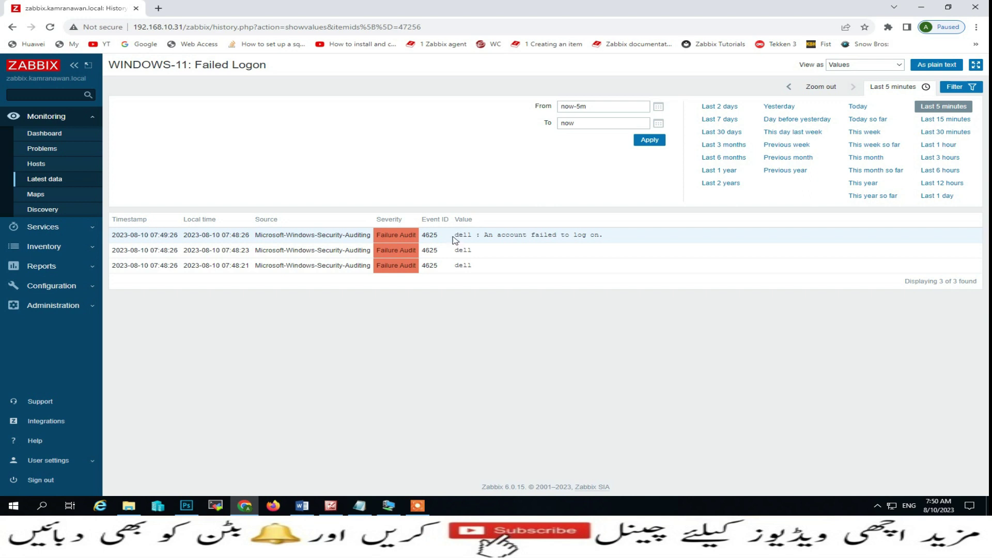
Step: Highlight the account name and 'An account failed to log on.' in the newest entry
left_click_drag(456, 236, 467, 234)
left_click_drag(484, 238, 607, 232)
left_click_drag(455, 235, 599, 235)
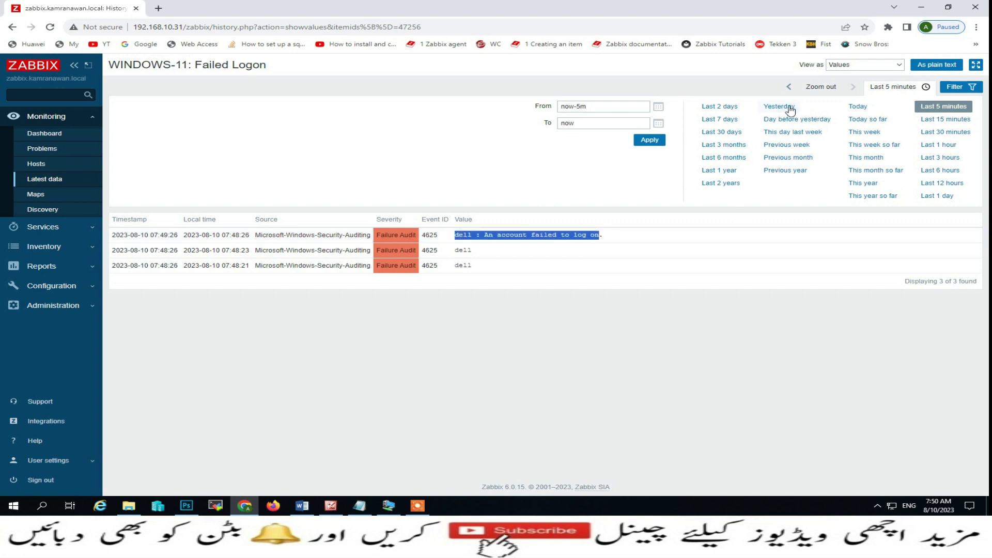
Step: Widen the history to the last 30 days and inspect the older full event messages
left_click(732, 133)
scroll(505, 308, "down", 10)
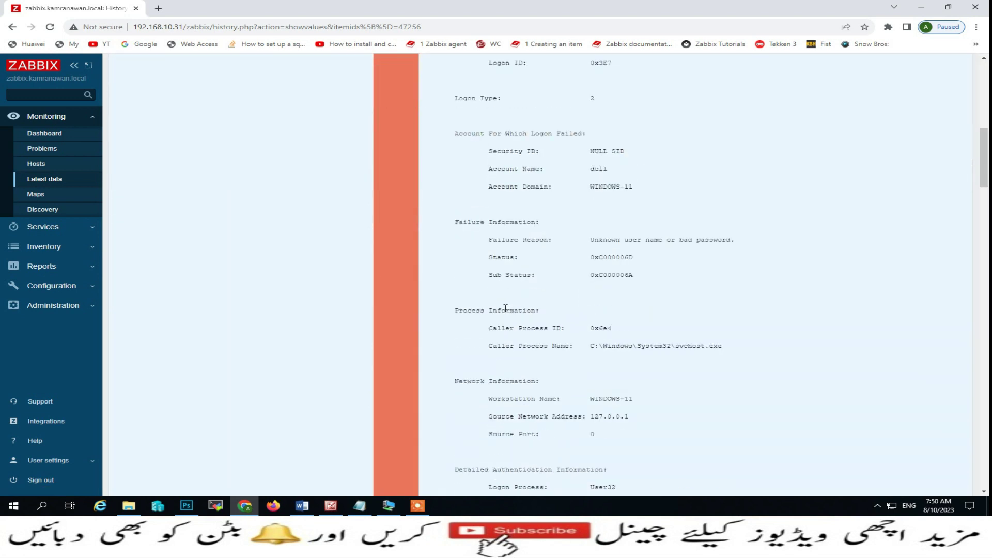
scroll(517, 305, "up", 4)
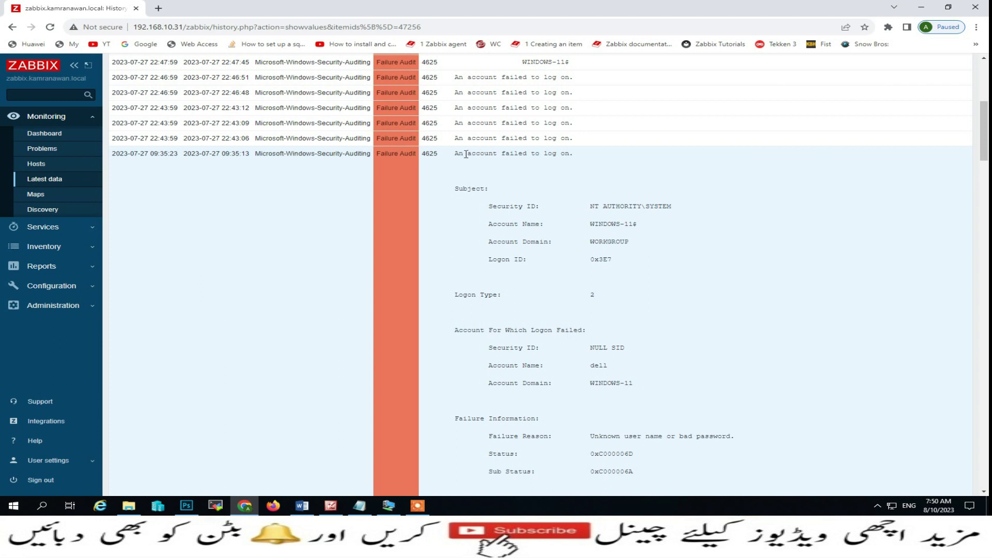
left_click_drag(520, 164, 889, 453)
scroll(671, 421, "down", 6)
scroll(684, 424, "down", 6)
scroll(742, 253, "up", 15)
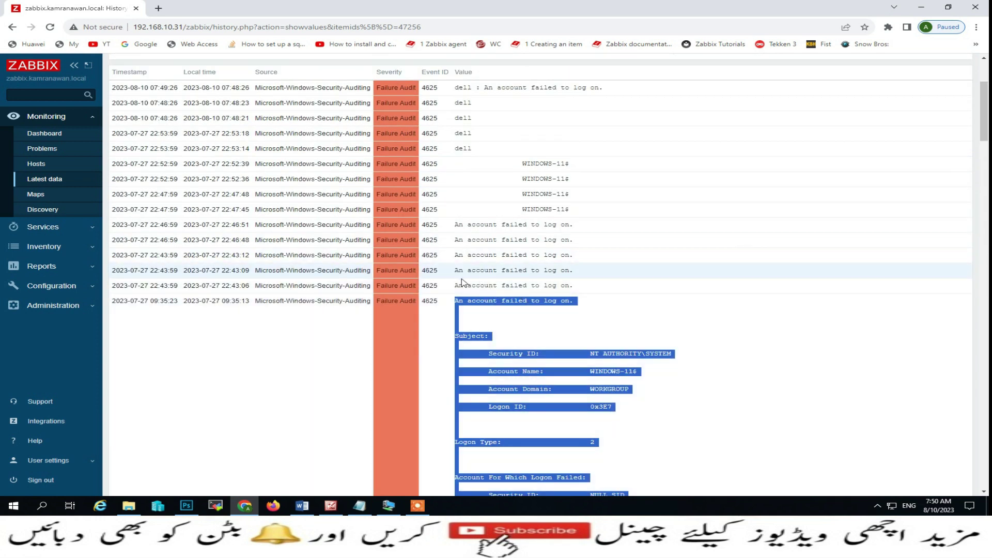
Step: Compare the 22:43:06, 22:47:45 and 22:53:14 rows against the newest account-name entry
left_click_drag(456, 285, 573, 287)
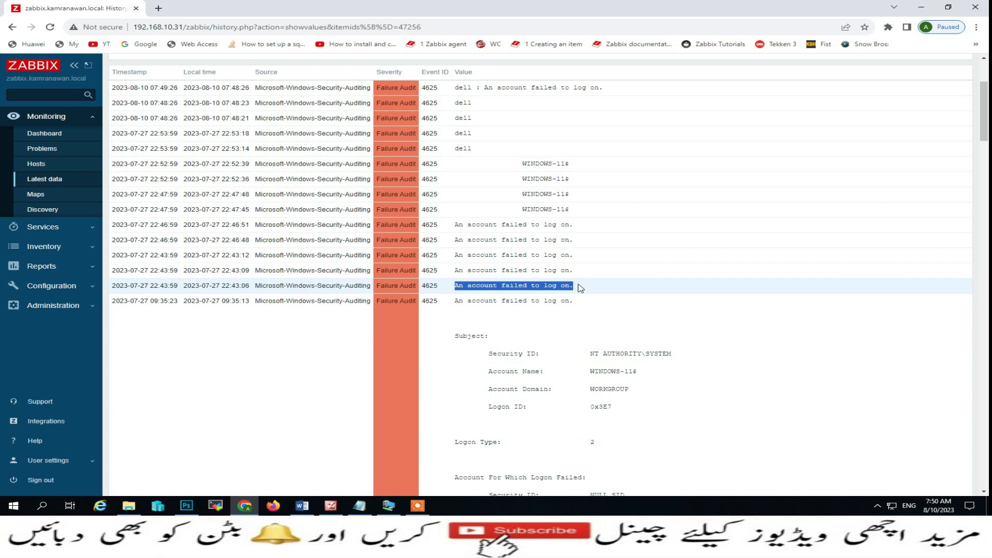
left_click_drag(519, 208, 597, 211)
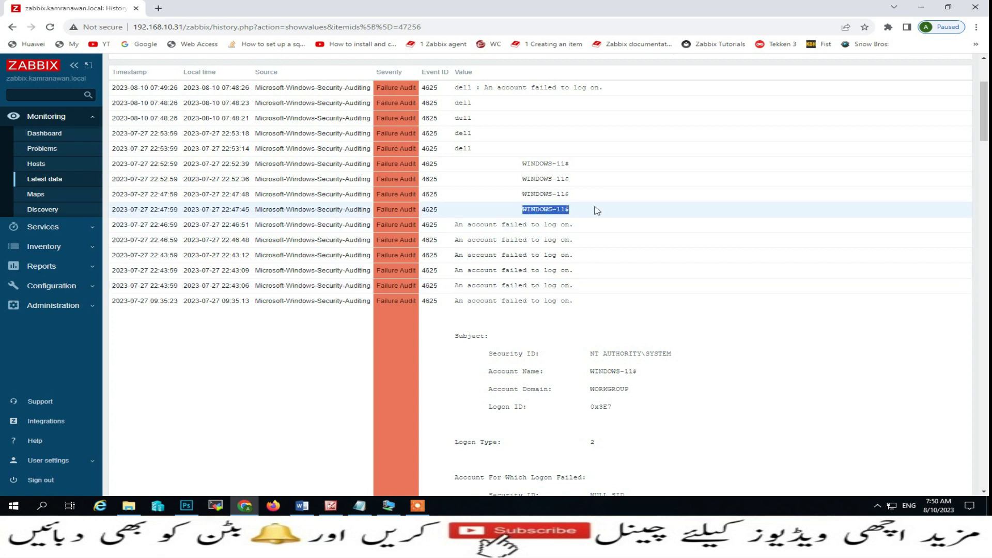
scroll(597, 210, "up", 3)
left_click(457, 294)
left_click_drag(457, 295, 493, 298)
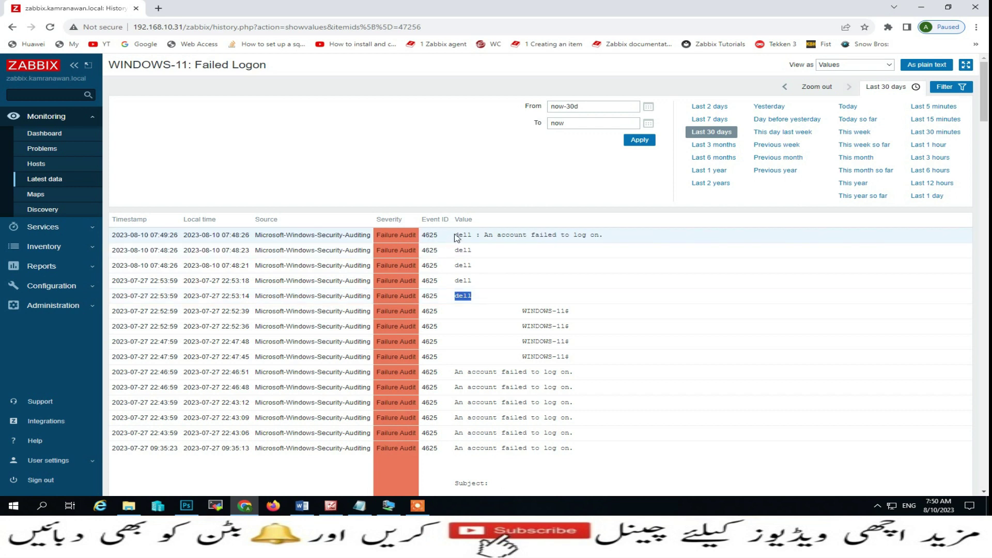
left_click_drag(455, 236, 626, 239)
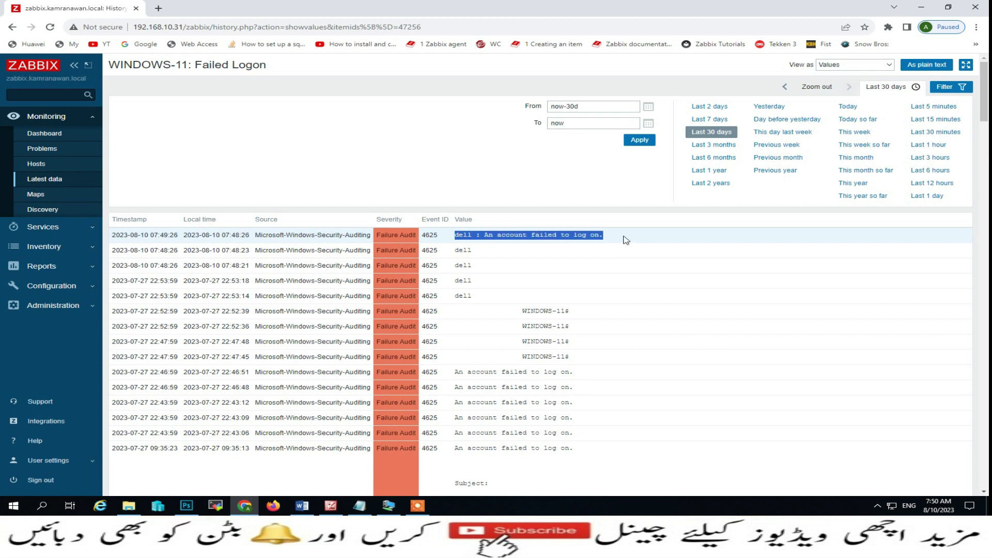